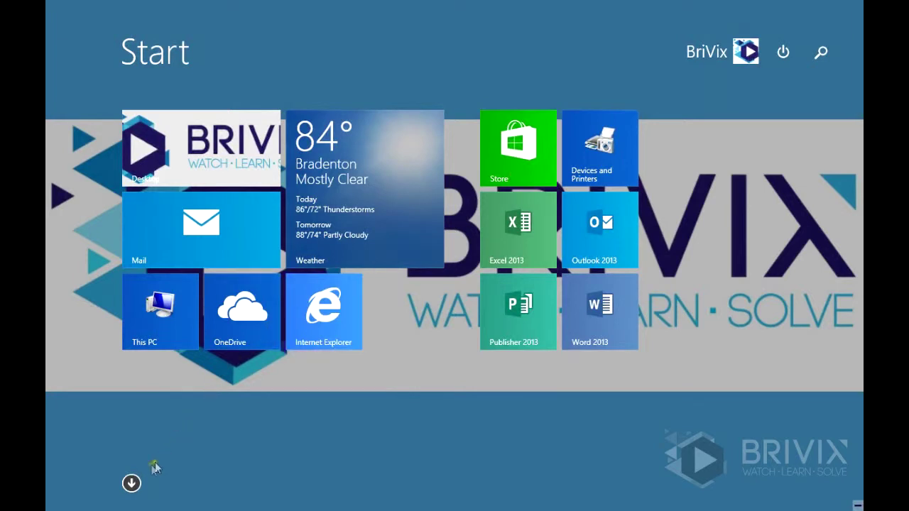
Search for 'store' from the Start screen and launch the Windows Store app
left_click(837, 54)
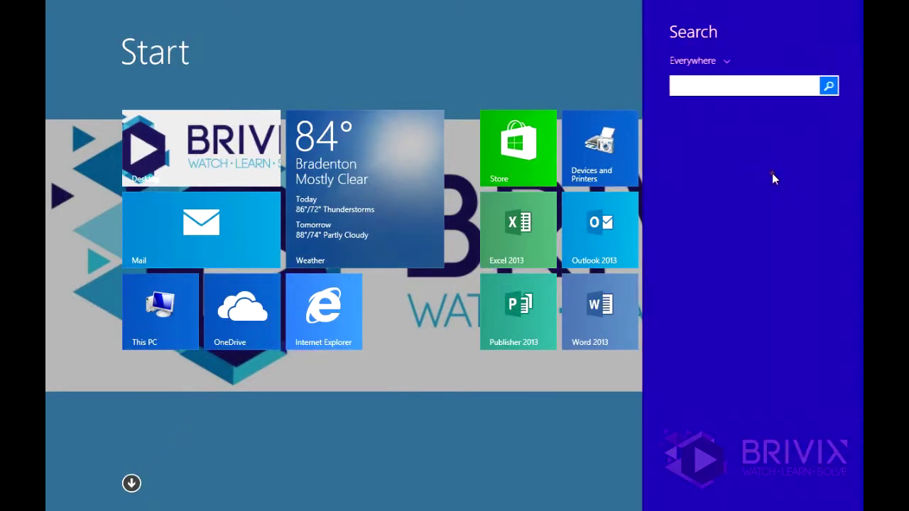
type("store")
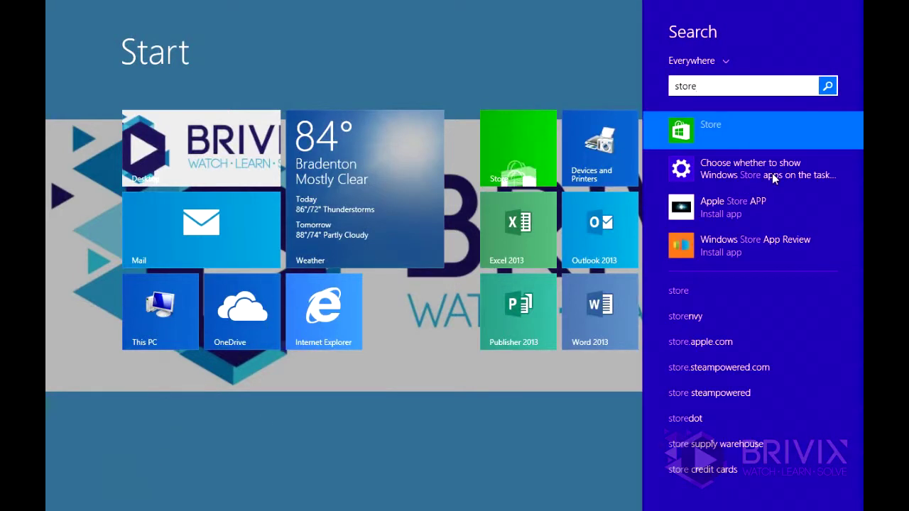
left_click(725, 132)
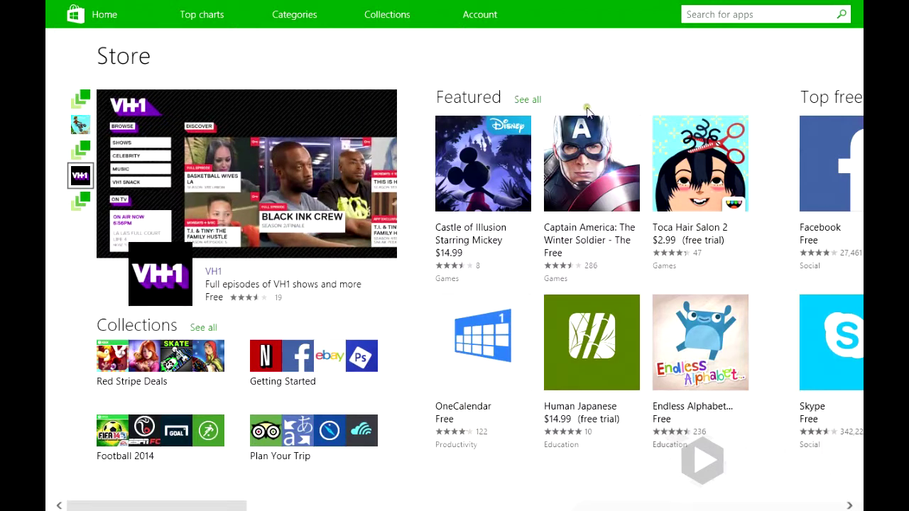
Scroll the Store hub to the Top free apps and open Facebook's listing
scroll(583, 107, "down", 5)
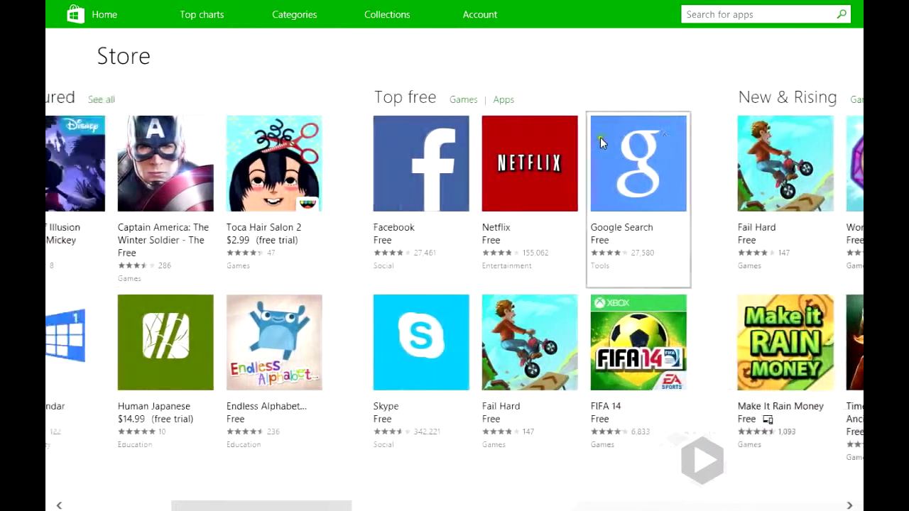
scroll(600, 137, "up", 5)
scroll(637, 149, "down", 4)
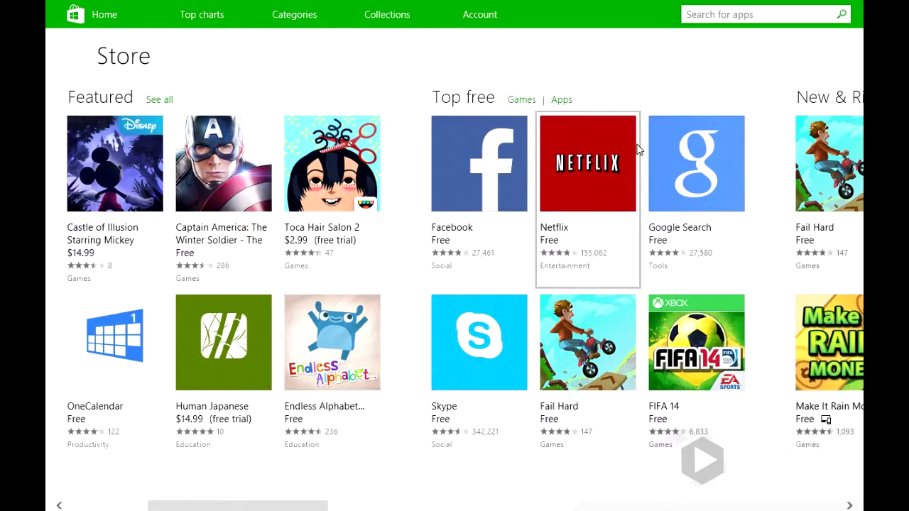
left_click(481, 174)
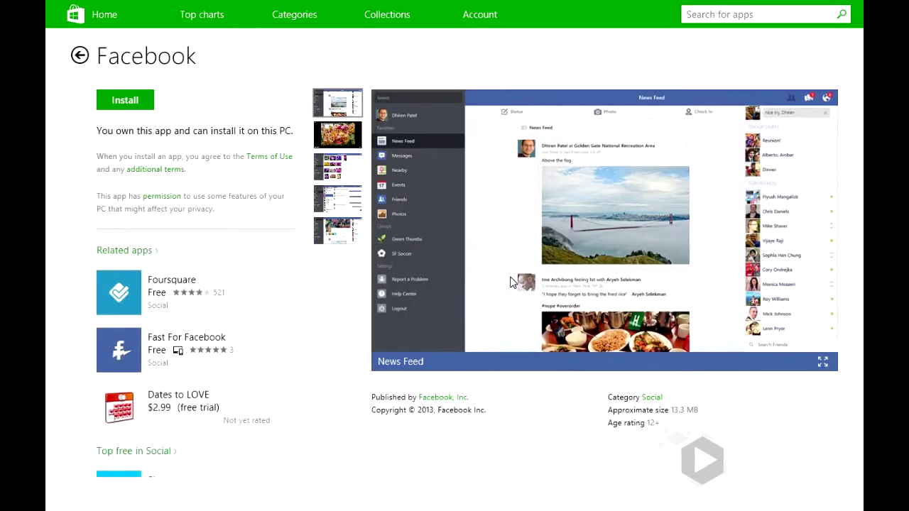
Install Facebook, view its download progress, and go back to the Store home page
key("Return")
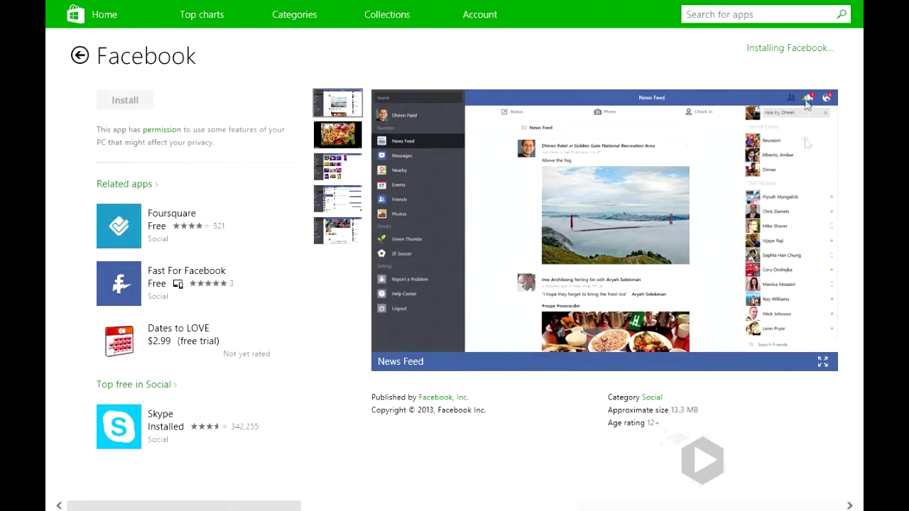
left_click(765, 50)
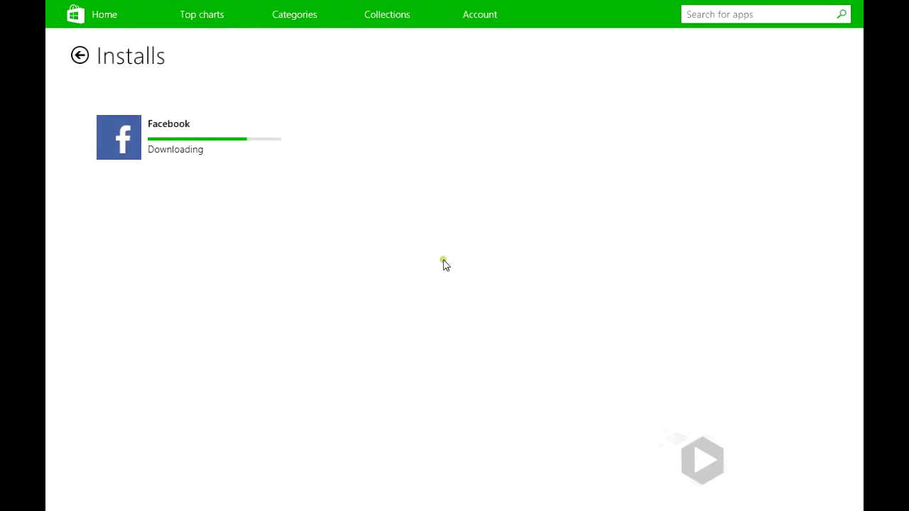
left_click(79, 55)
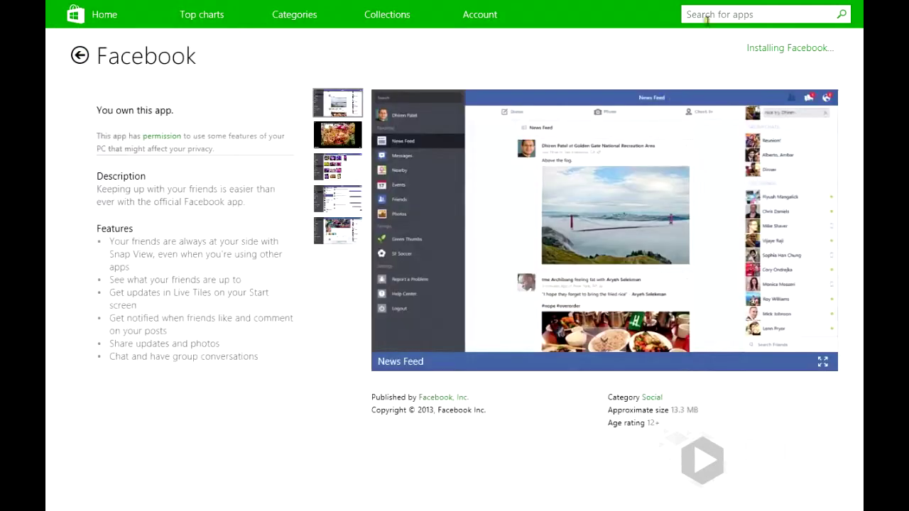
left_click(80, 55)
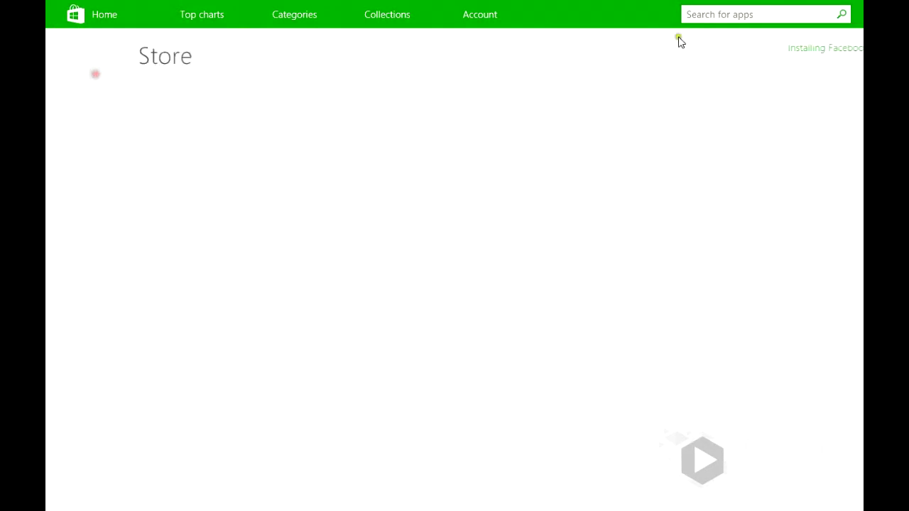
Search the Store for 'solti', dismiss the Facebook-installed toast, and open Solitaire HD's listing
left_click(728, 15)
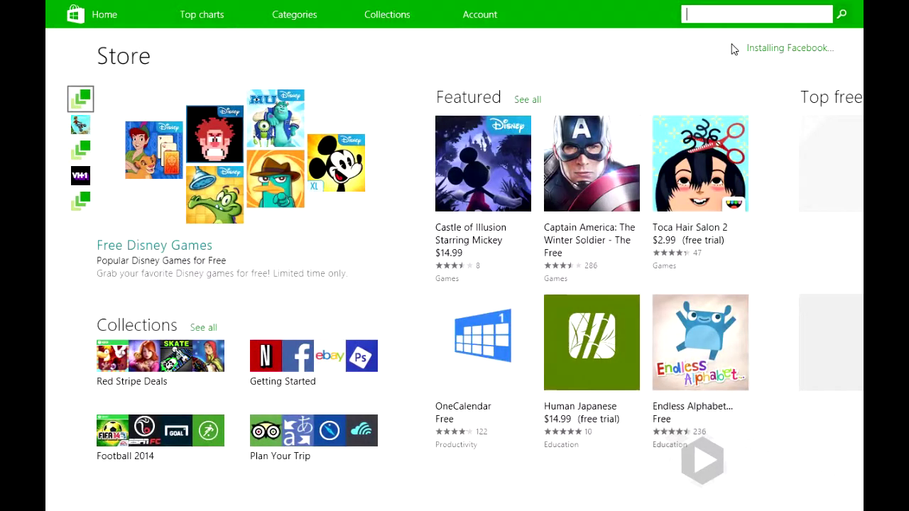
type("so")
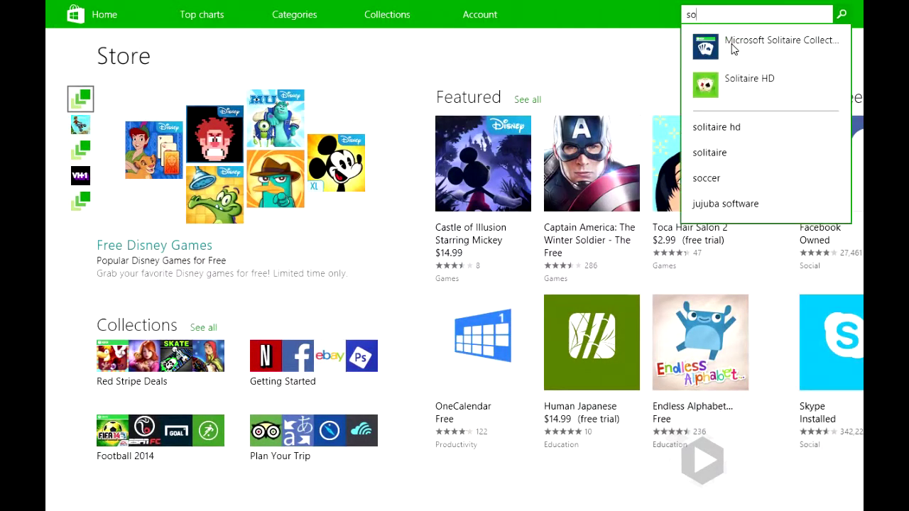
type("l")
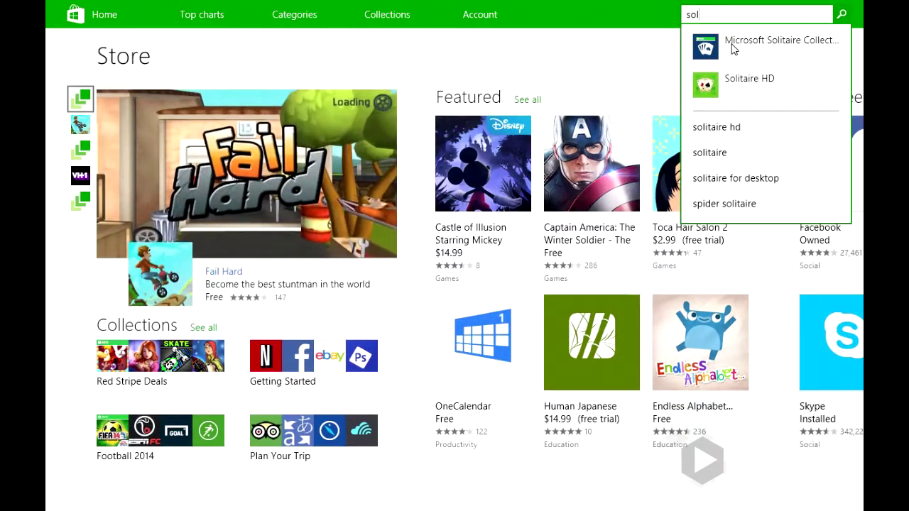
type("ti")
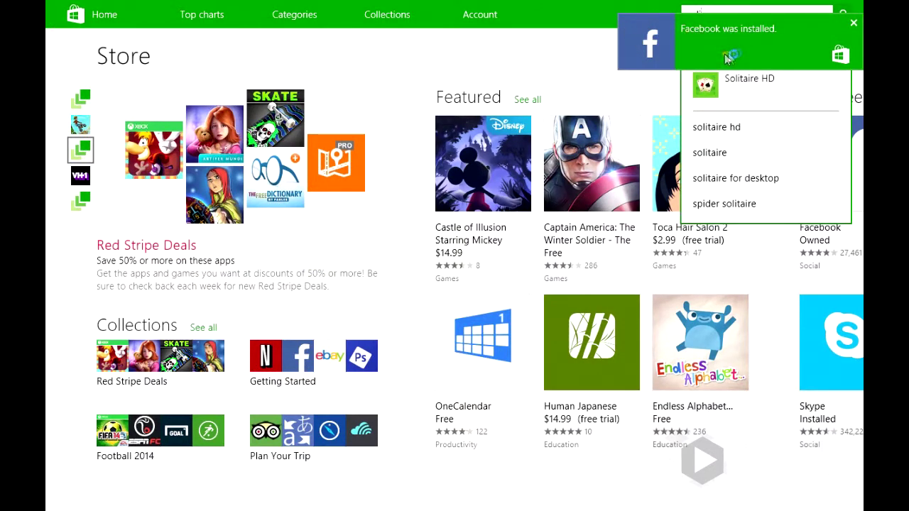
left_click(853, 27)
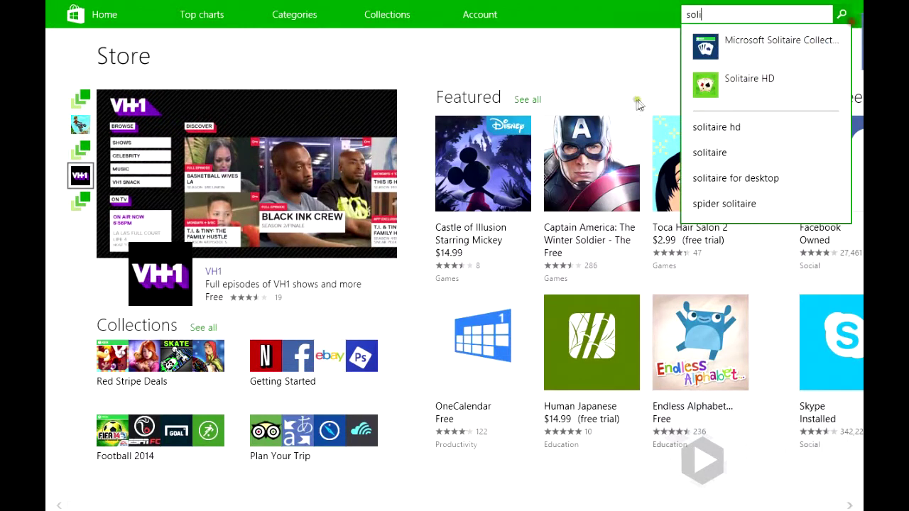
left_click(732, 87)
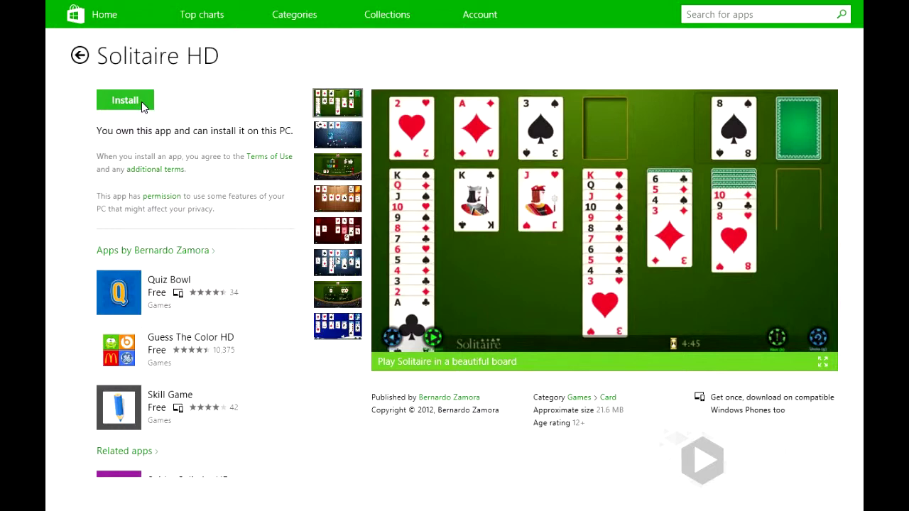
Install Solitaire HD and return to the Start screen
left_click(142, 102)
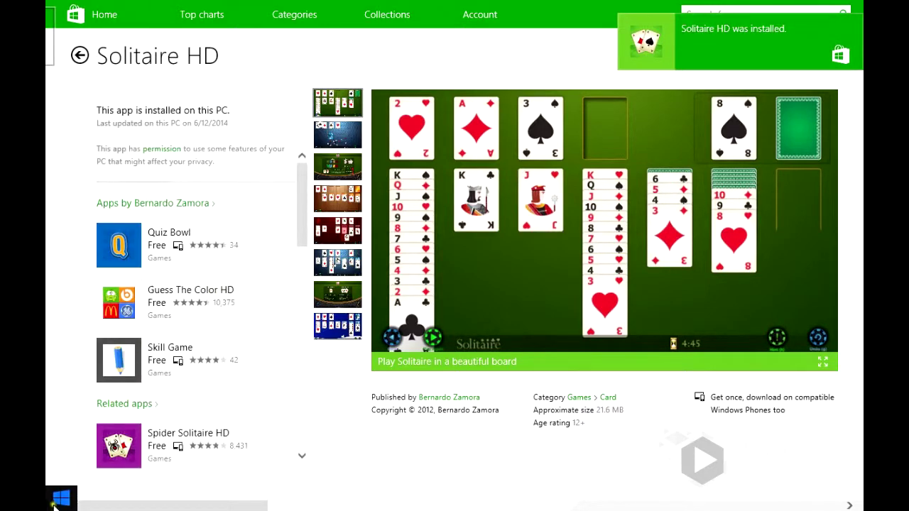
left_click(61, 494)
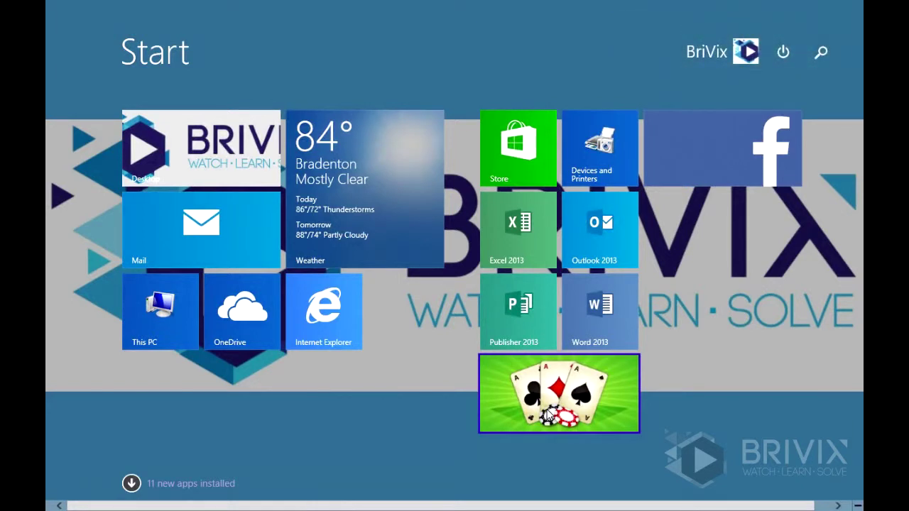
Unpin the Solitaire and Facebook tiles from Start, then show the Apps by name list
right_click(544, 413)
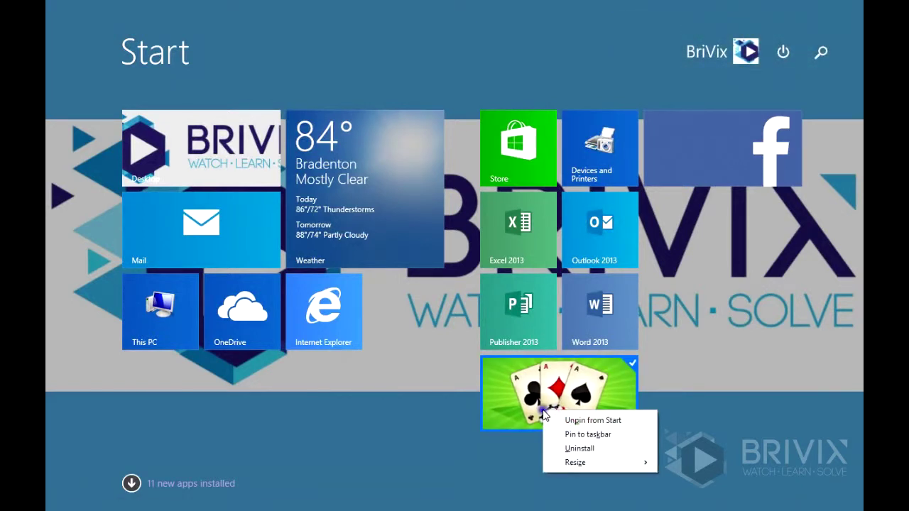
left_click(581, 422)
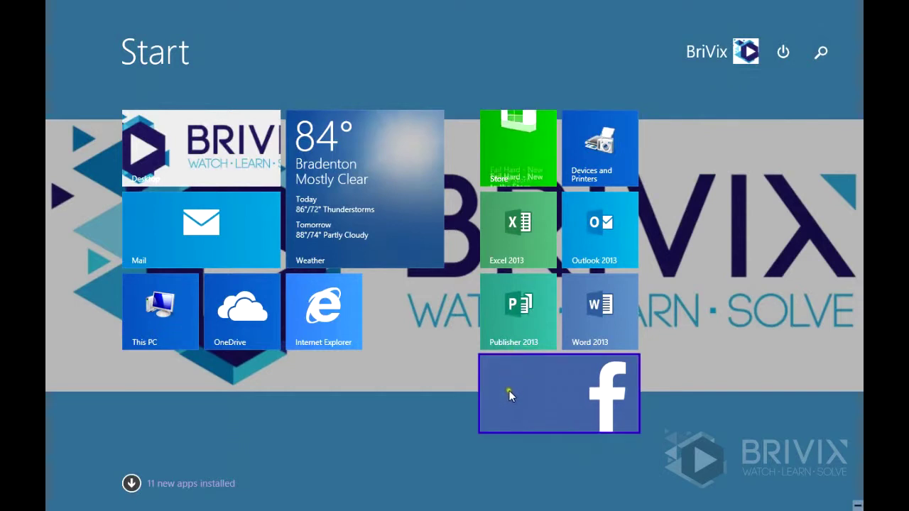
right_click(508, 390)
left_click(547, 402)
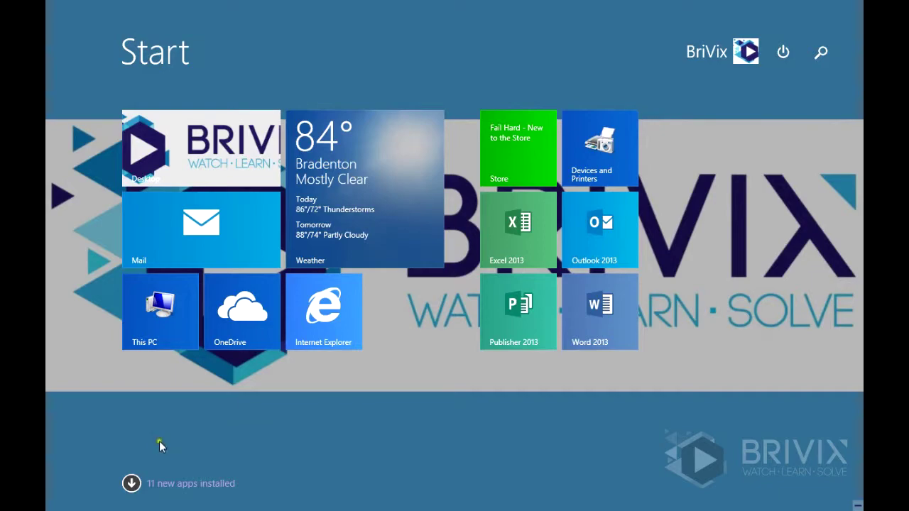
left_click(131, 483)
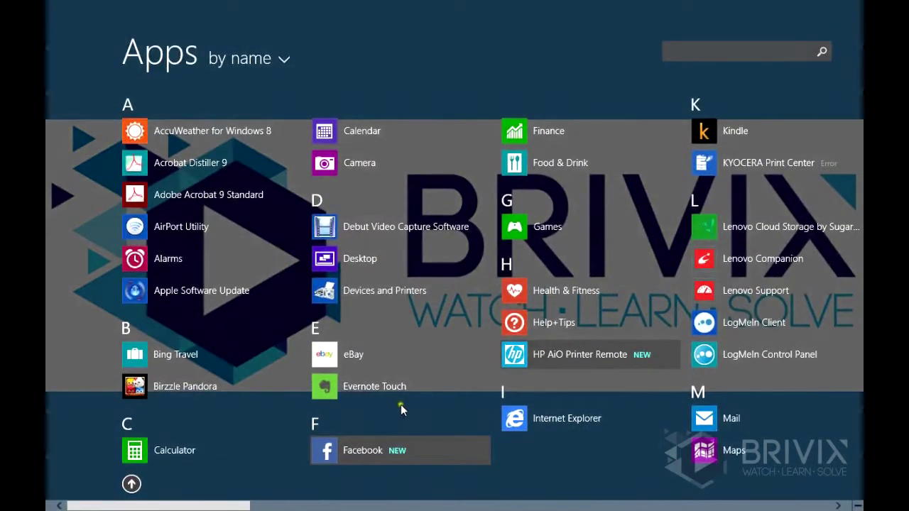
Pin Facebook to Start from its entry in the Apps list
left_click(329, 454)
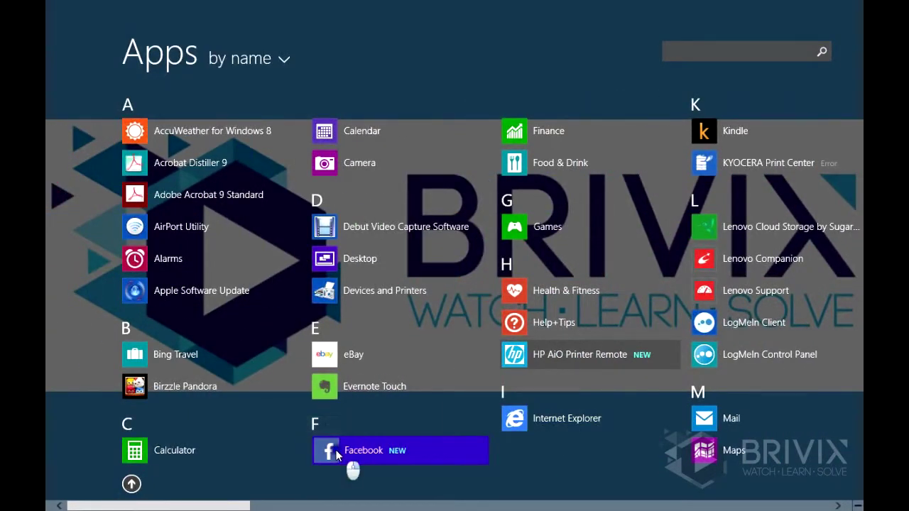
right_click(347, 459)
left_click(363, 410)
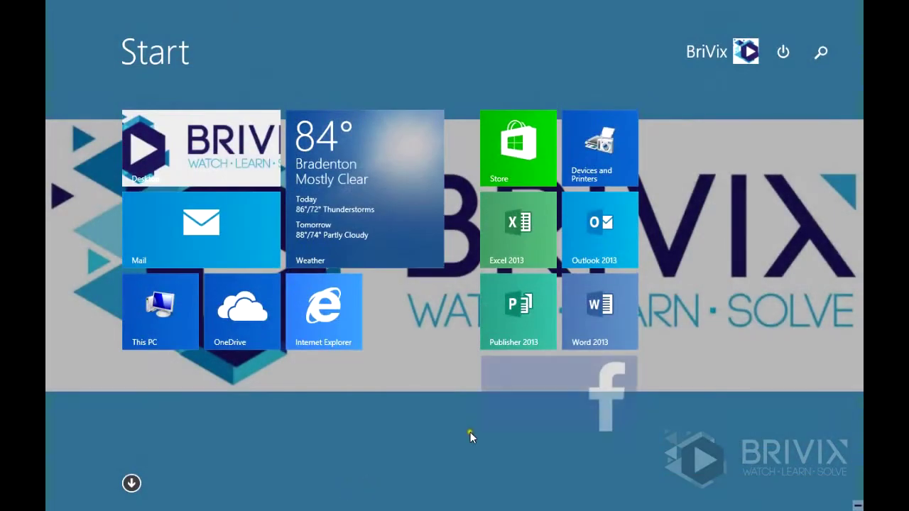
Search for 'soli' and pin the Solitaire HD result to Start
left_click(820, 52)
type("solitaire HD")
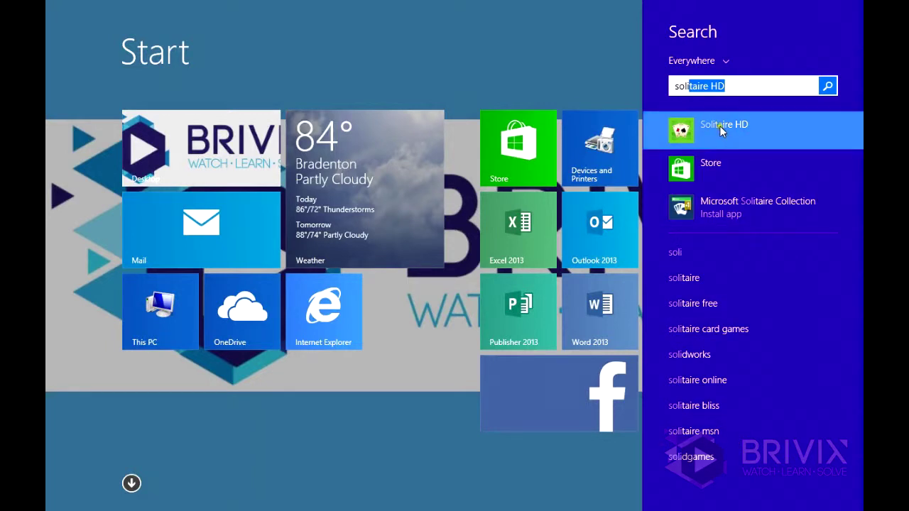
right_click(732, 139)
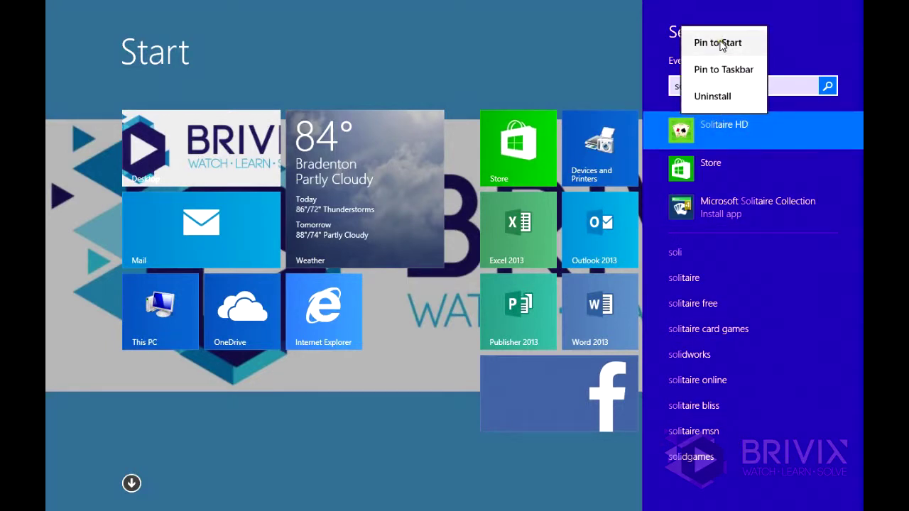
left_click(749, 161)
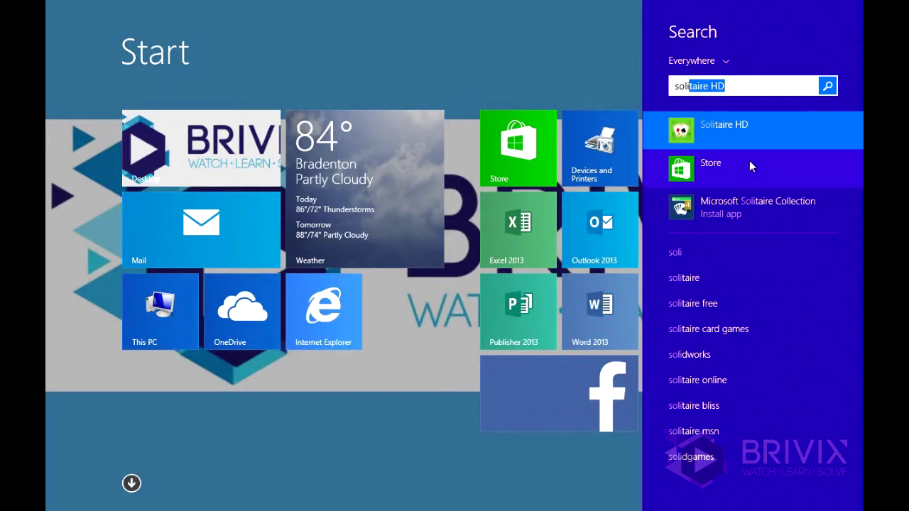
key("Escape")
Search 'soli' again, pin Solitaire HD via the keyboard menu, and return to Start
key("super+s")
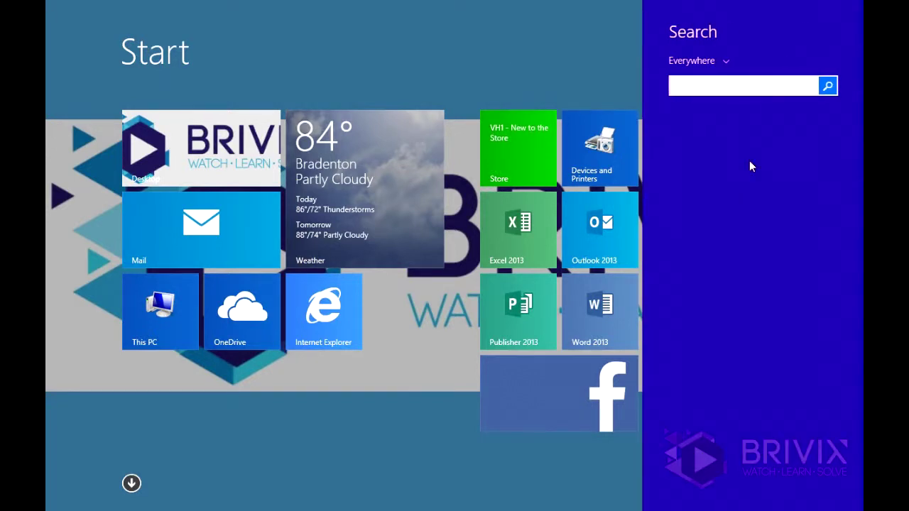
type("soli")
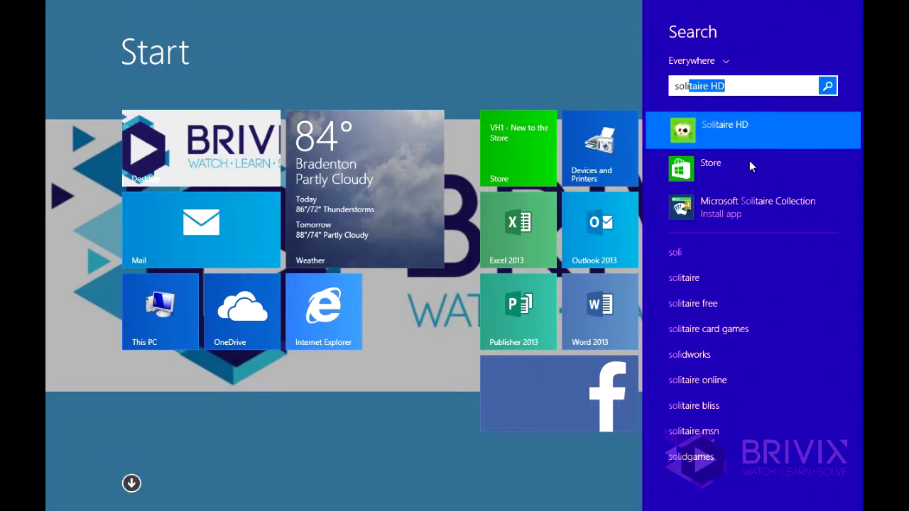
key("Down")
key("Menu")
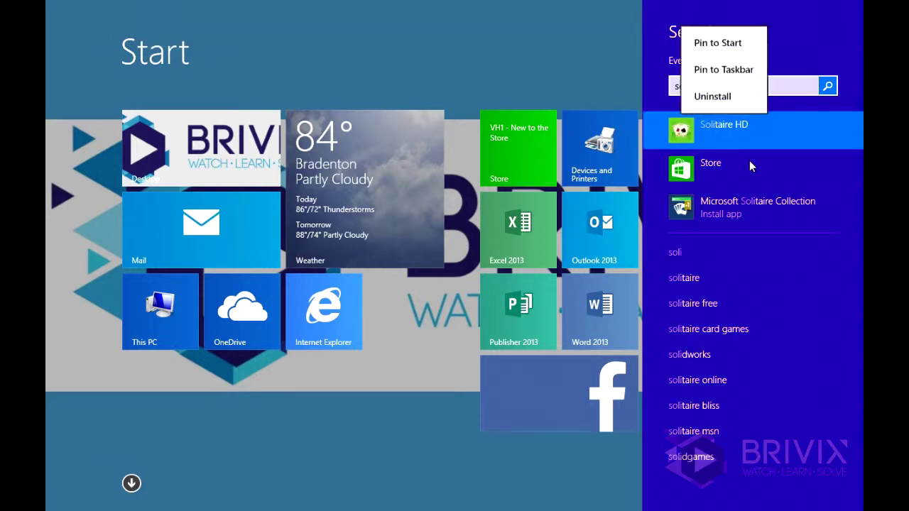
left_click(745, 44)
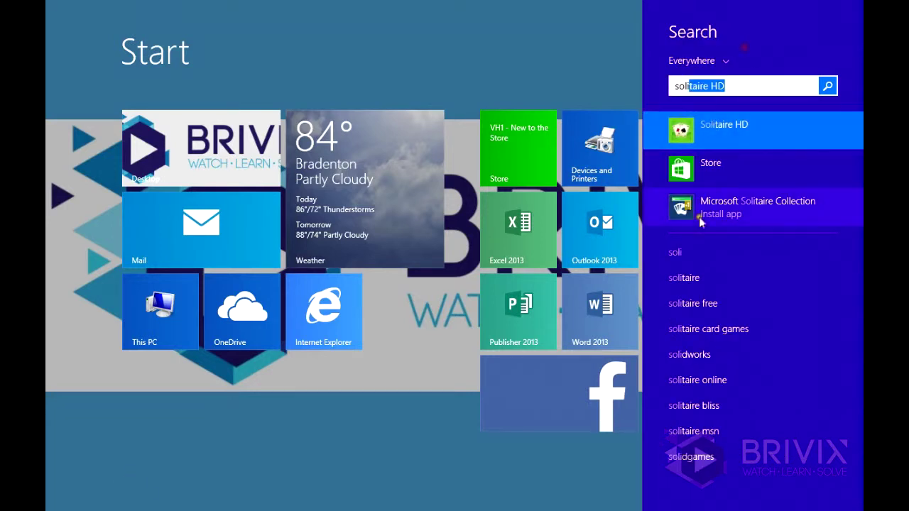
left_click(595, 90)
left_click(821, 51)
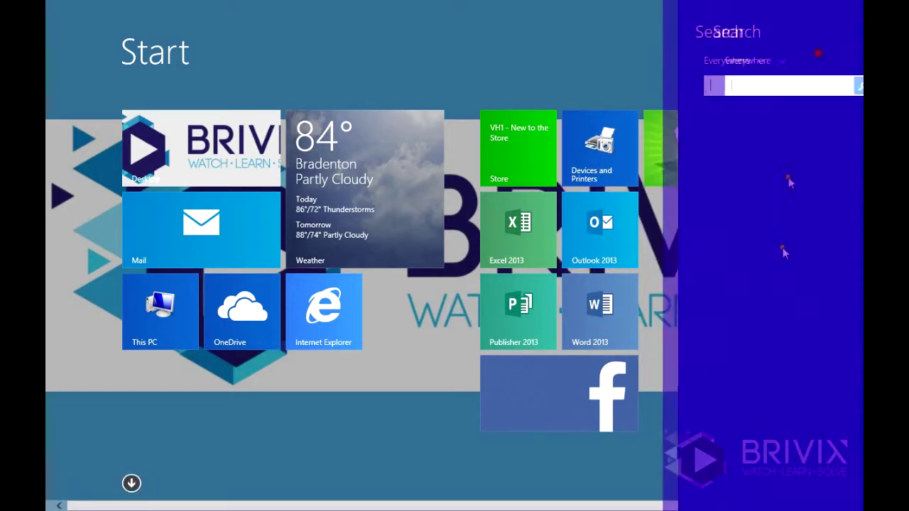
left_click(494, 55)
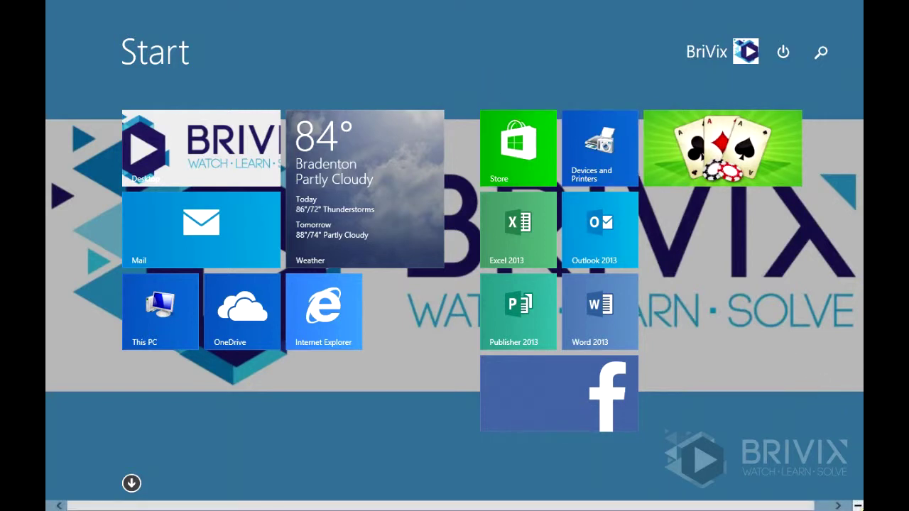
mouse_move(863, 253)
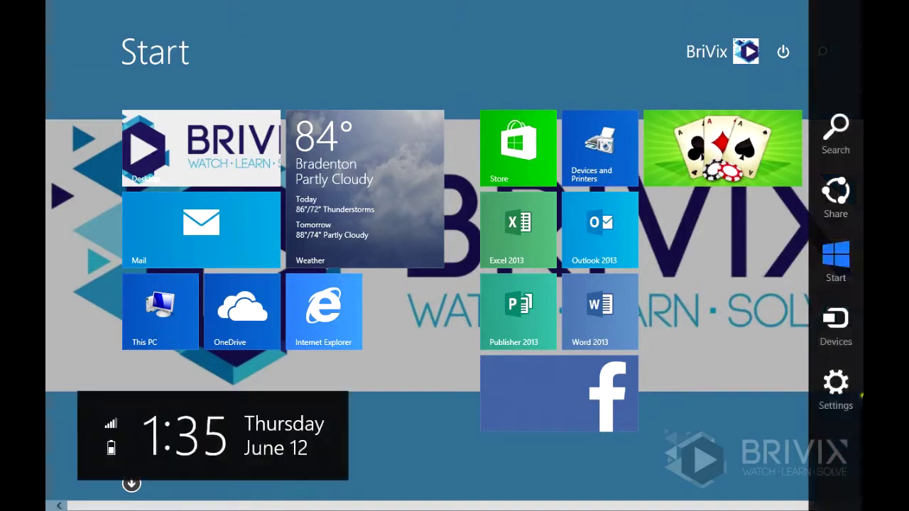
left_click(836, 130)
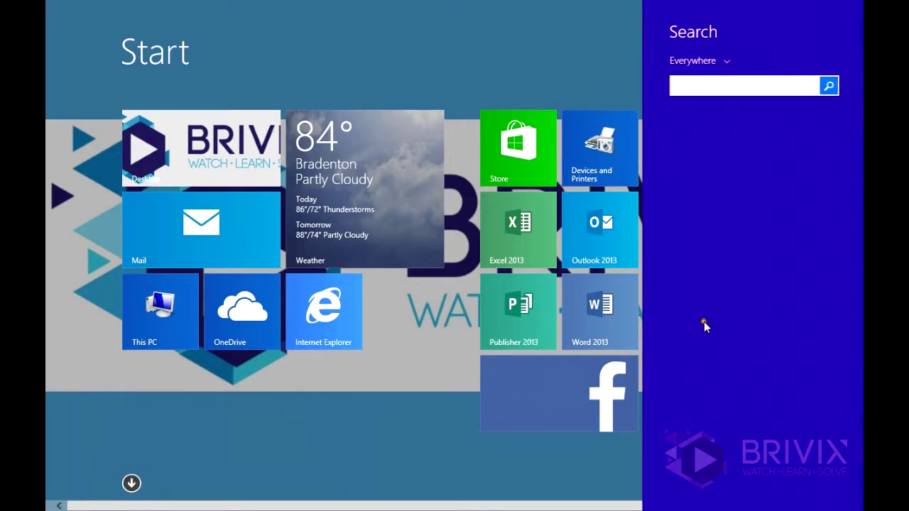
type("solitaire HD")
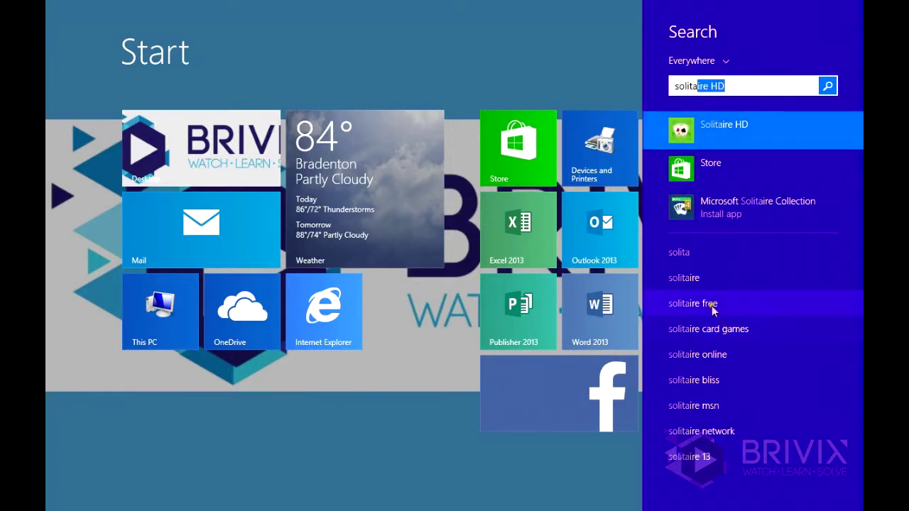
left_click(520, 46)
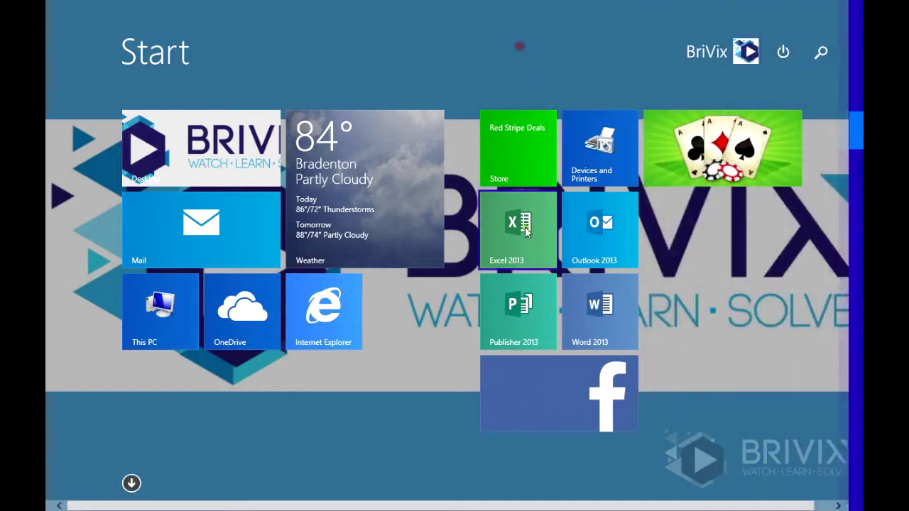